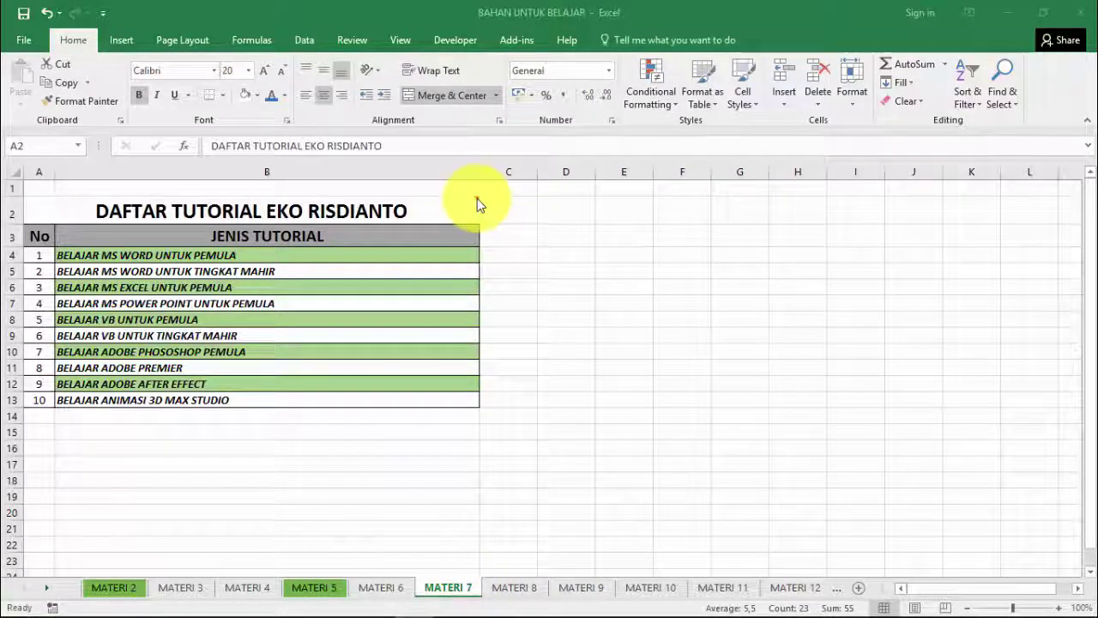
Focus the Excel window and select the table title in A2, then B6 and B4.
click(432, 212)
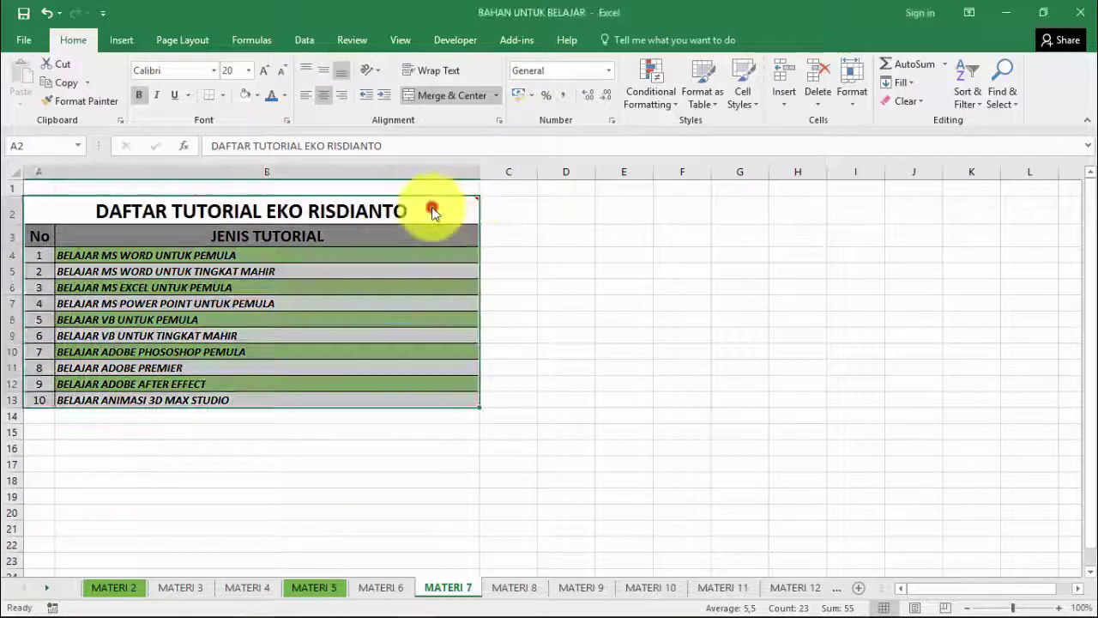
mouse_move(473, 198)
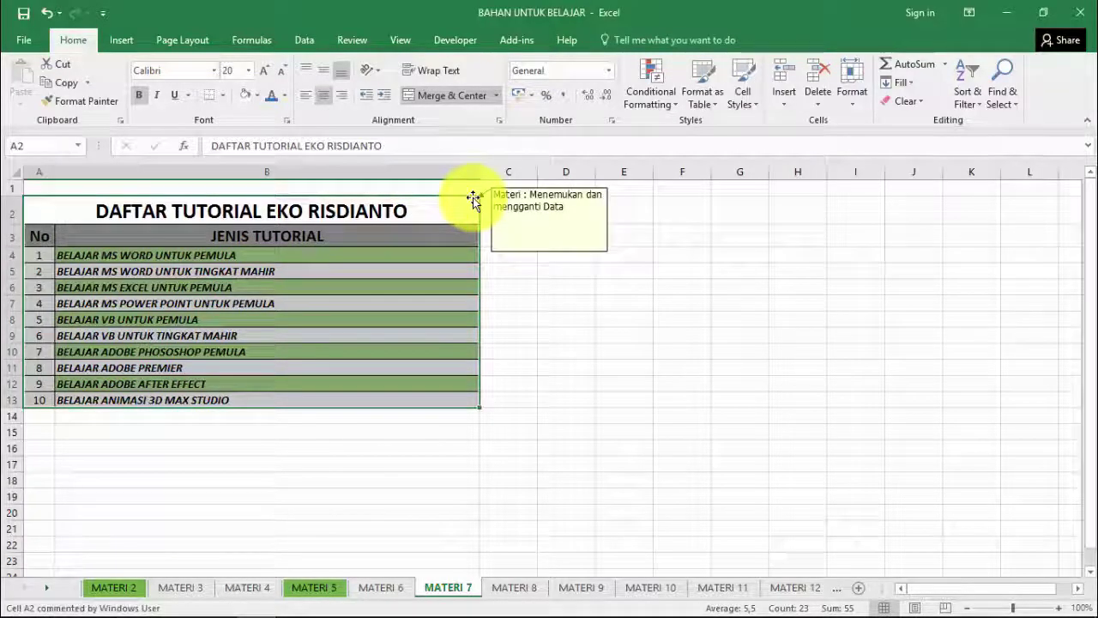
click(551, 332)
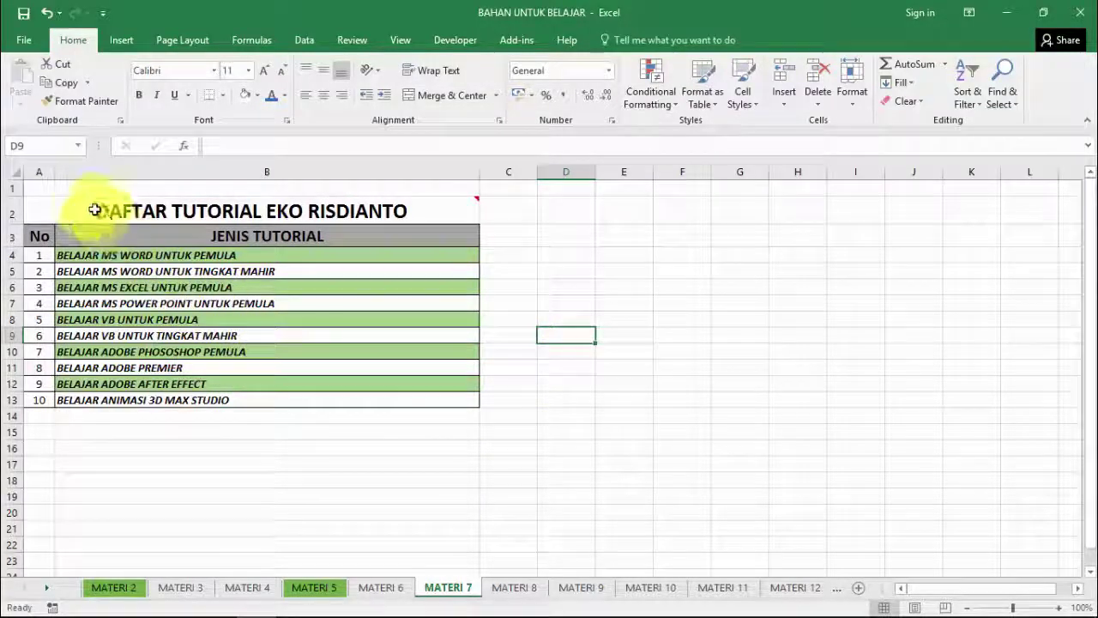
mouse_move(93, 208)
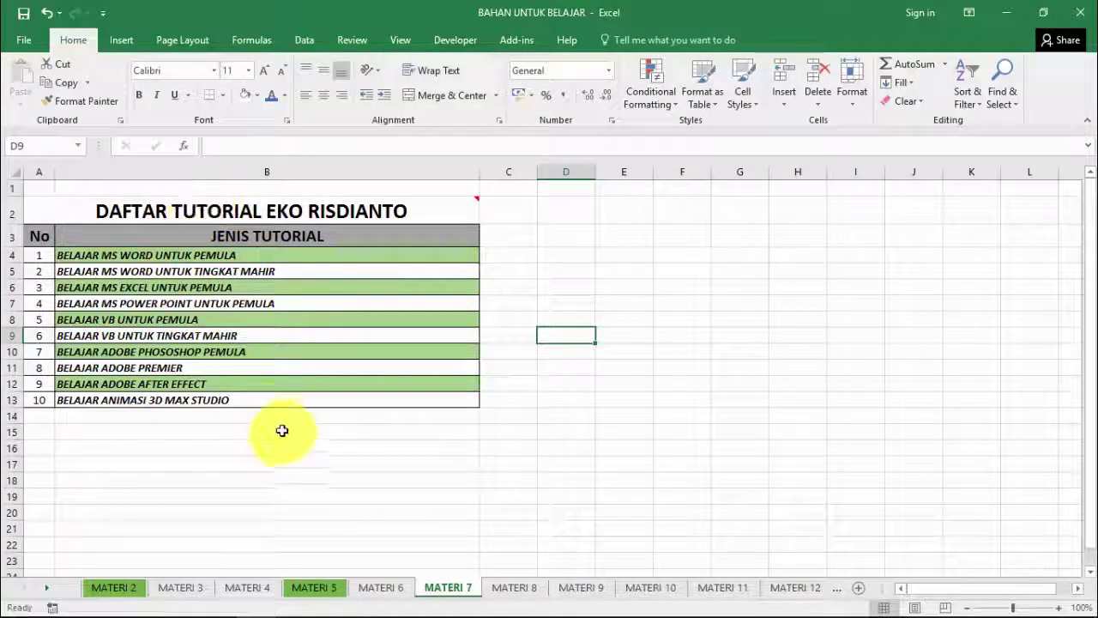
click(295, 211)
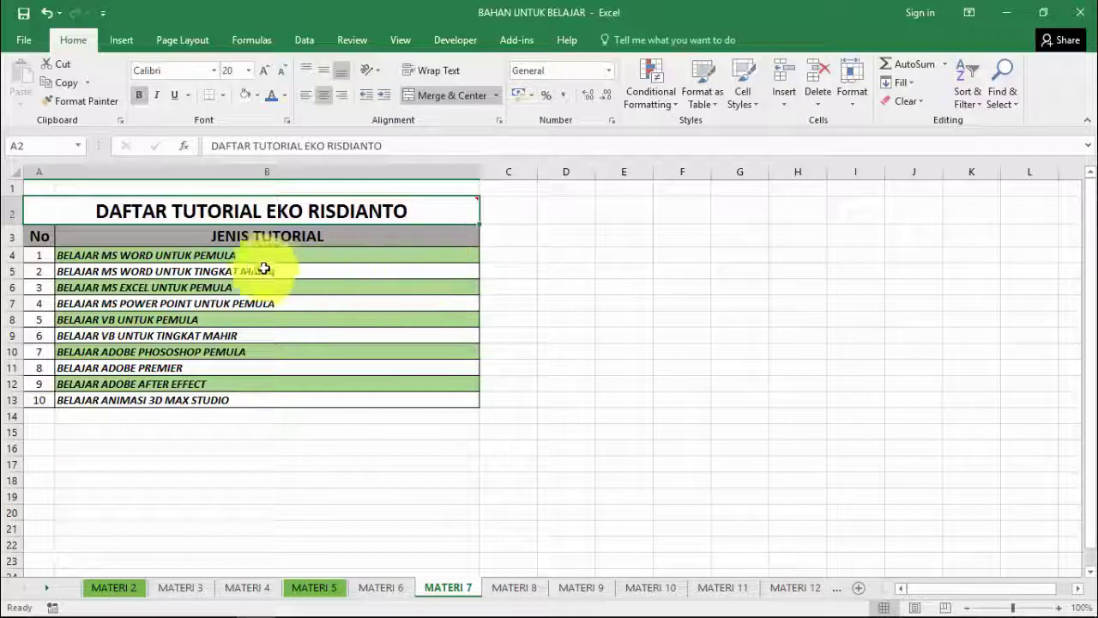
click(196, 286)
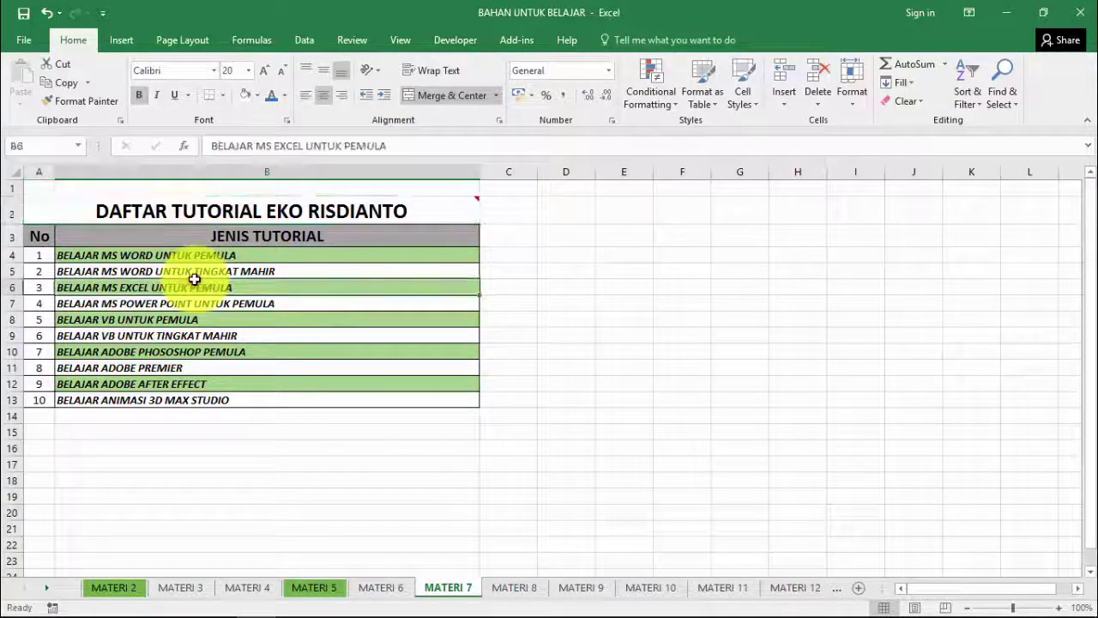
click(210, 255)
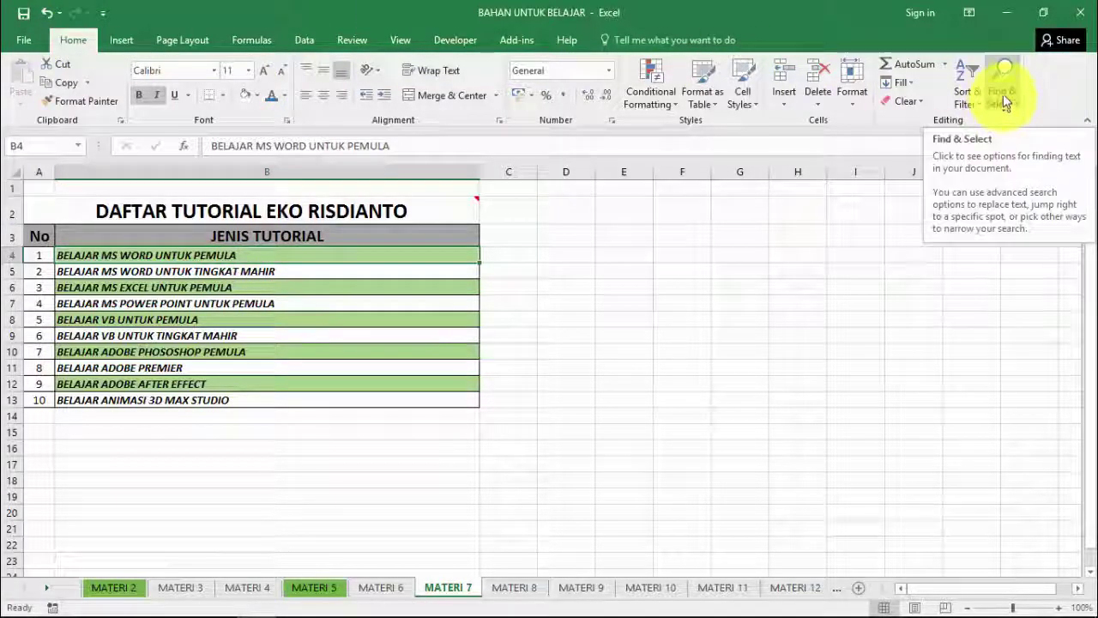
Search for 'Max' to find BELAJAR ANIMASI 3D MAX STUDIO in B13, moving the dialog aside.
click(1007, 101)
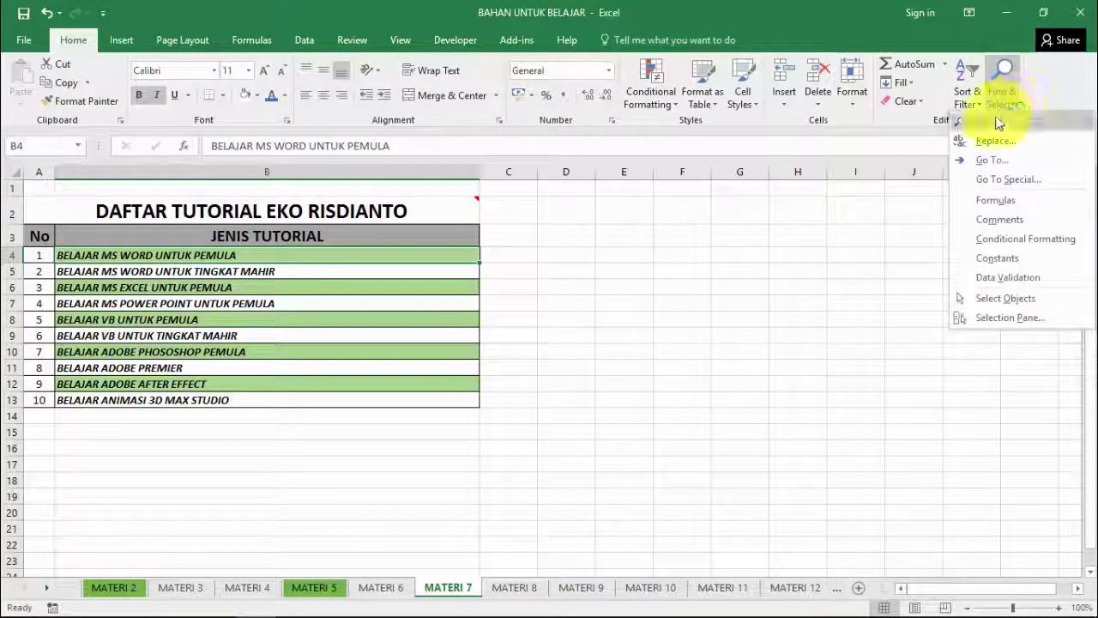
click(993, 121)
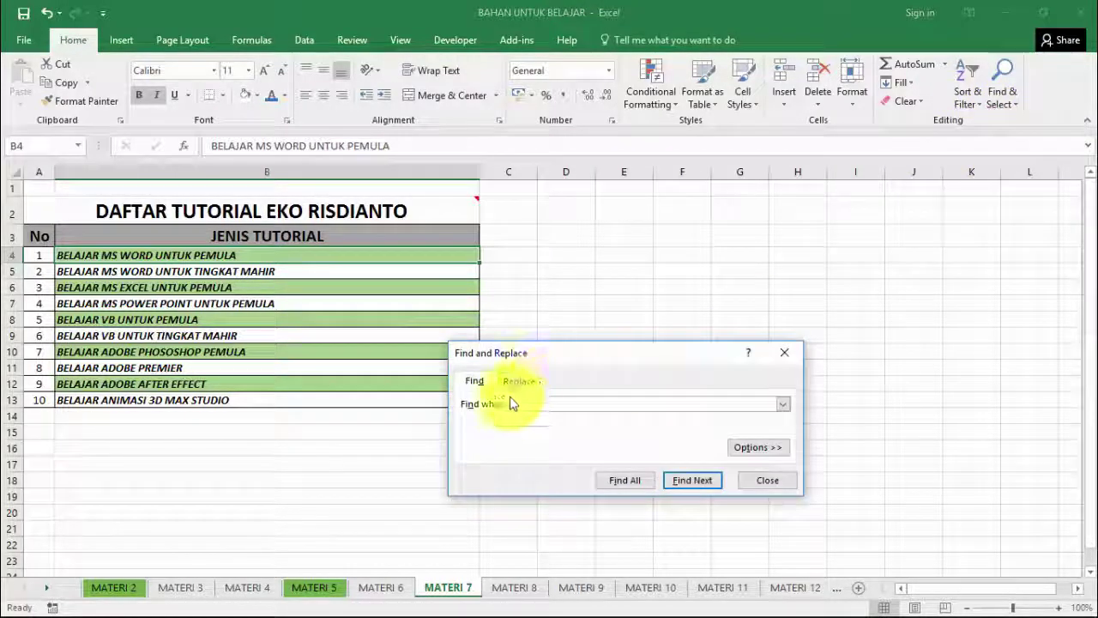
click(543, 402)
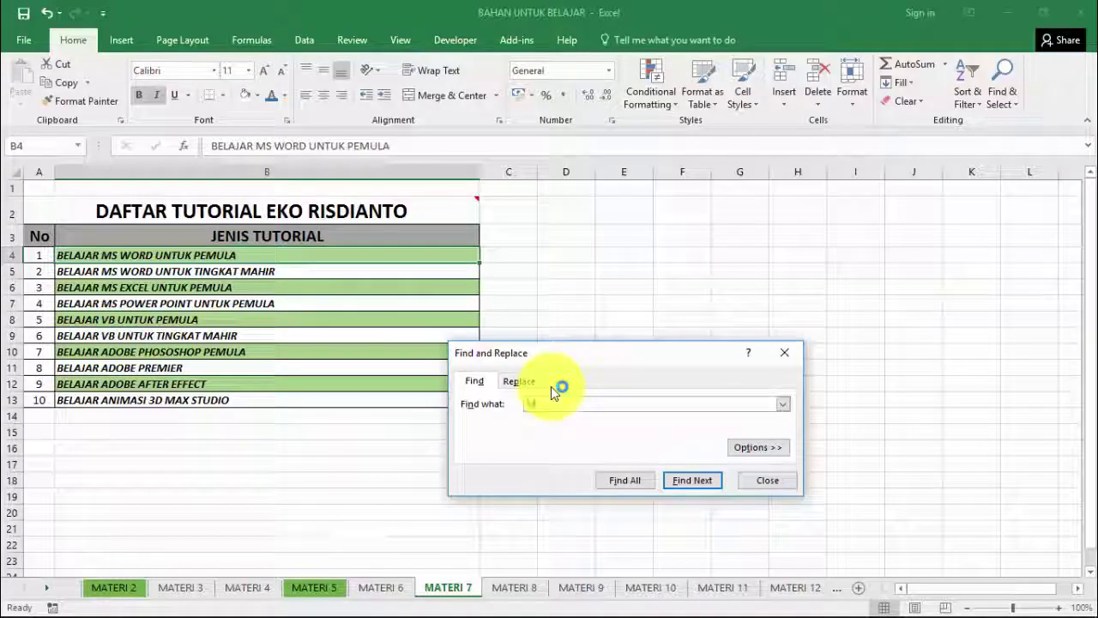
text(Ma)
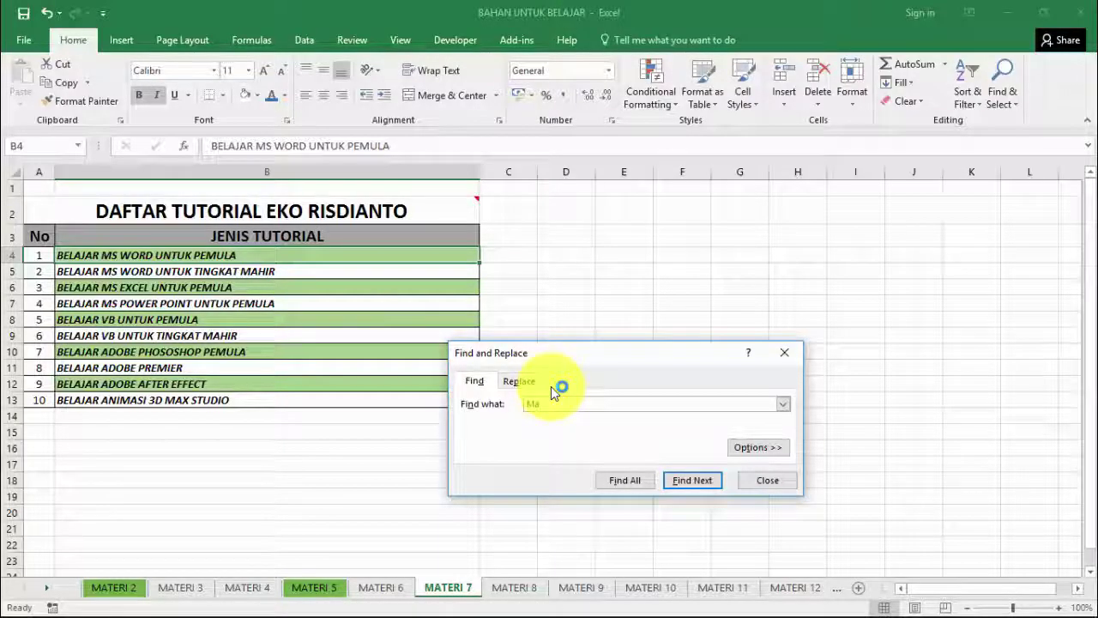
text(x)
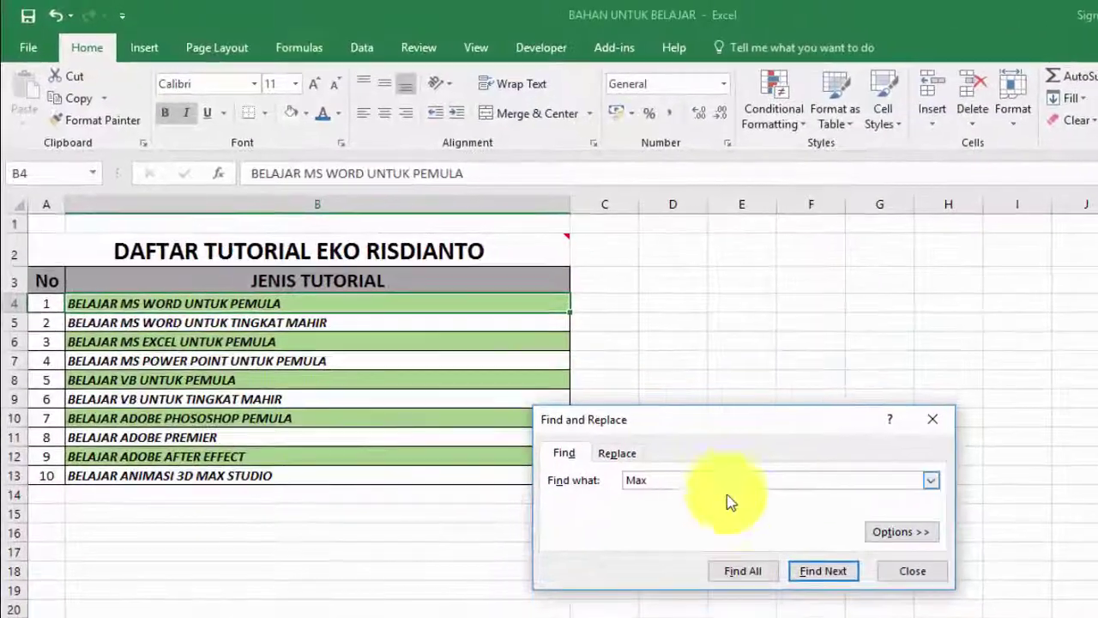
click(734, 527)
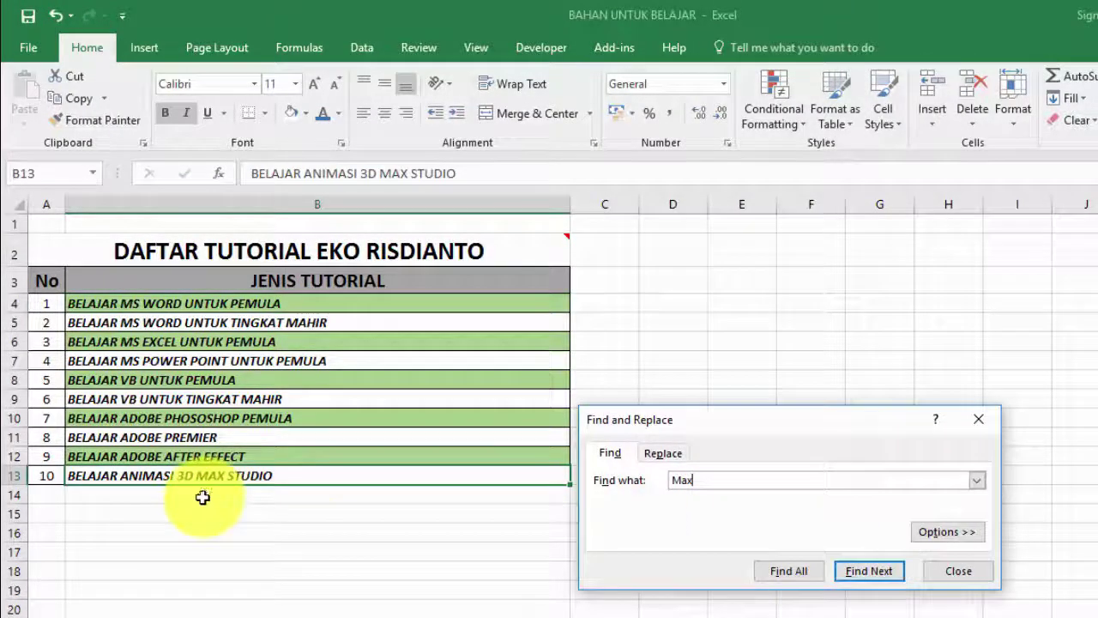
drag(755, 419, 842, 302)
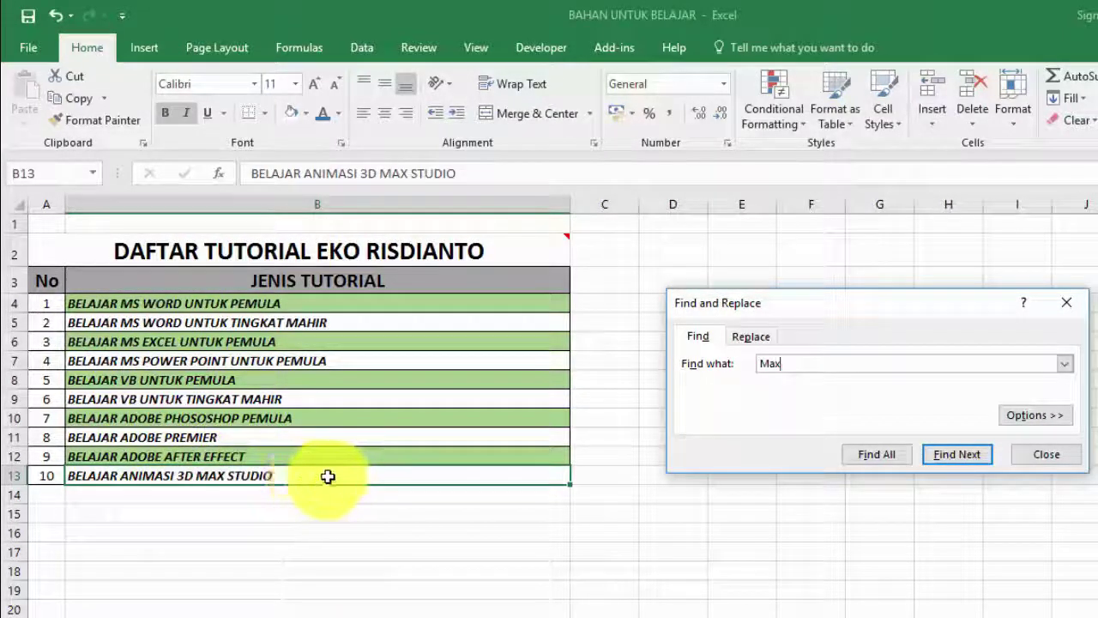
Change the search term to 'PREMIER' and find the BELAJAR ADOBE PREMIER entry in B11.
double_click(799, 366)
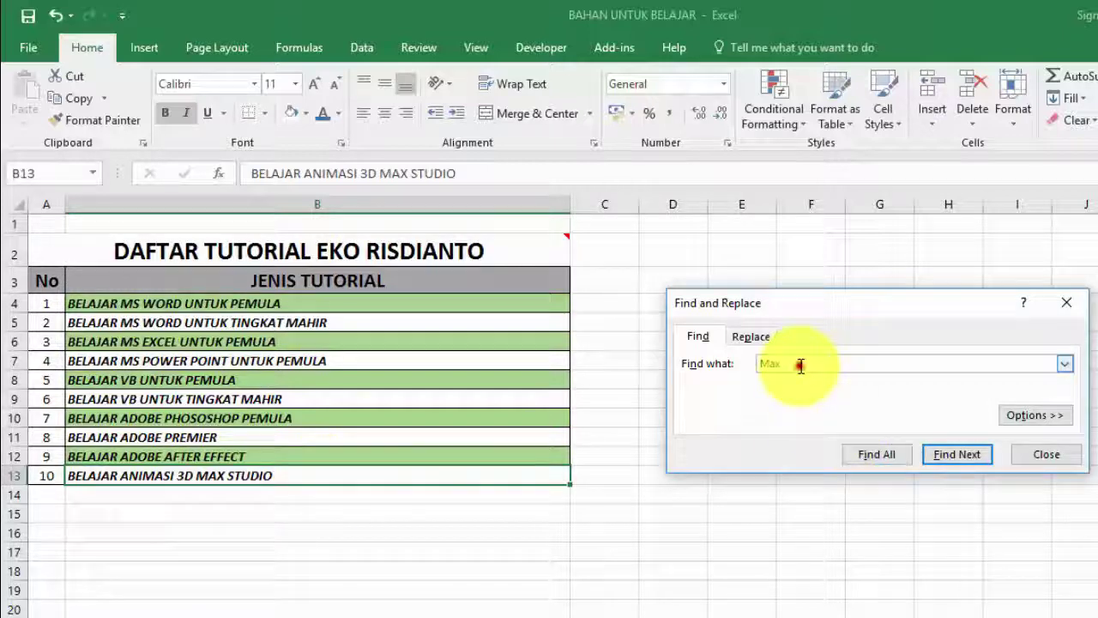
click(740, 384)
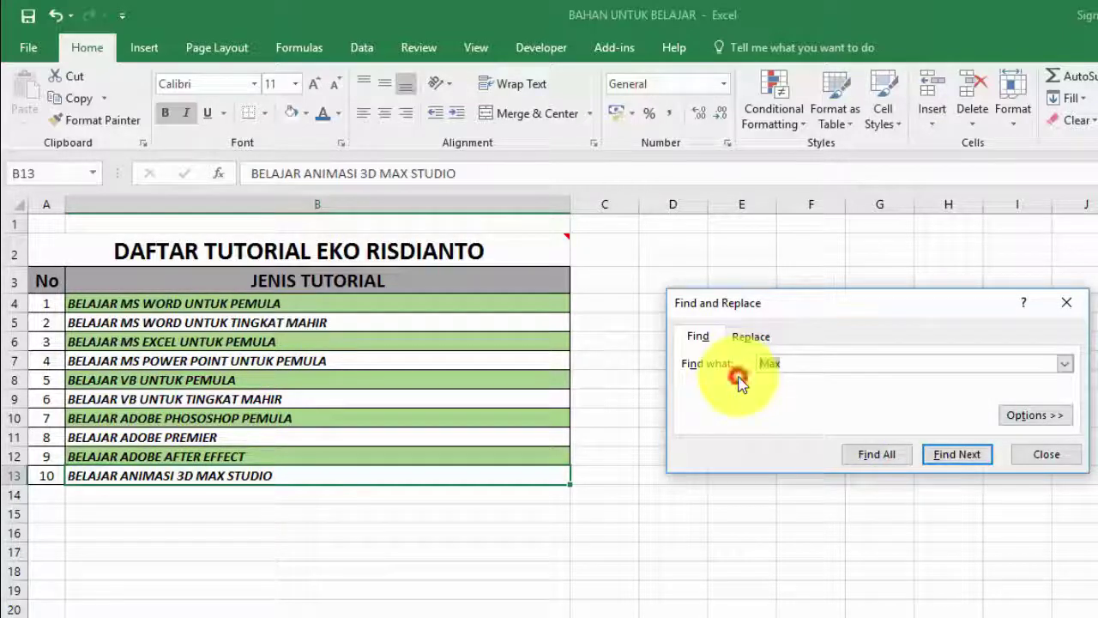
click(740, 384)
key(BackSpace)
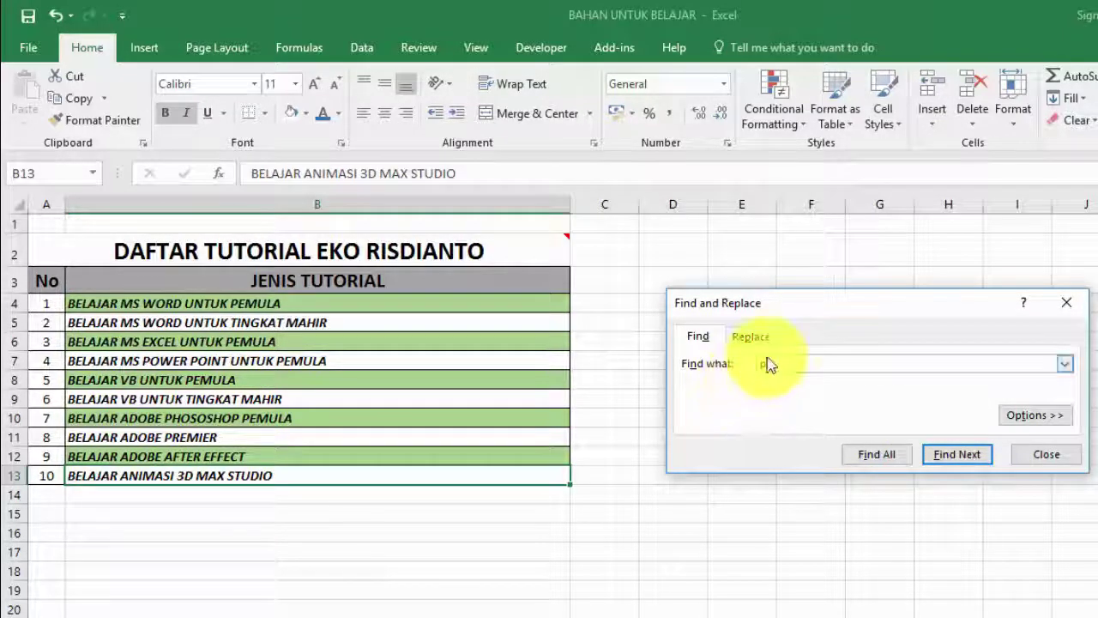
text(PRE)
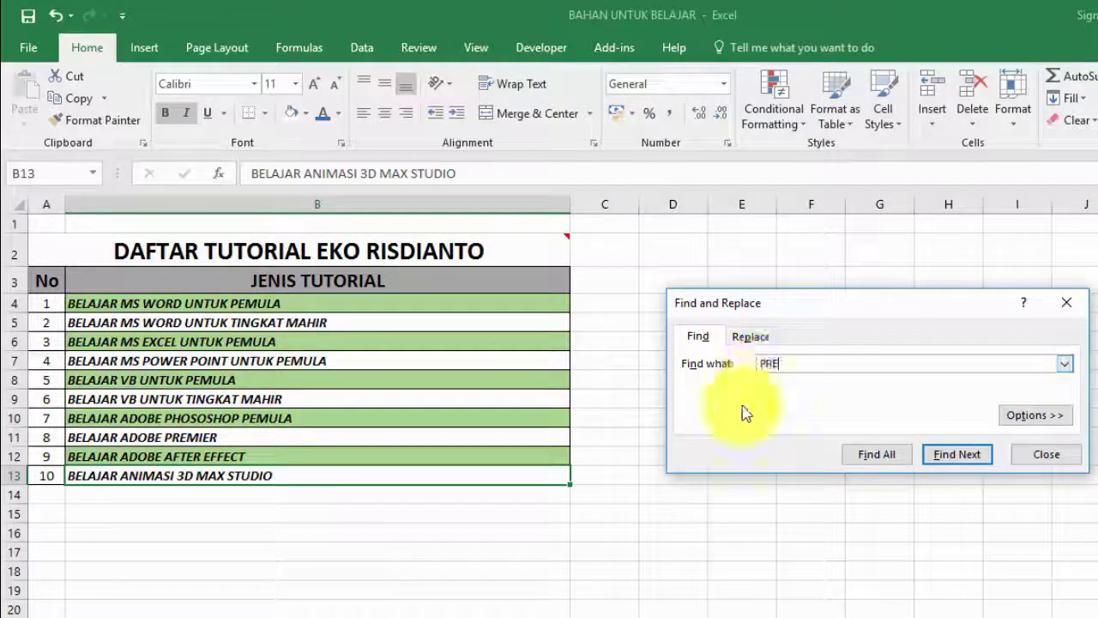
text(MIER)
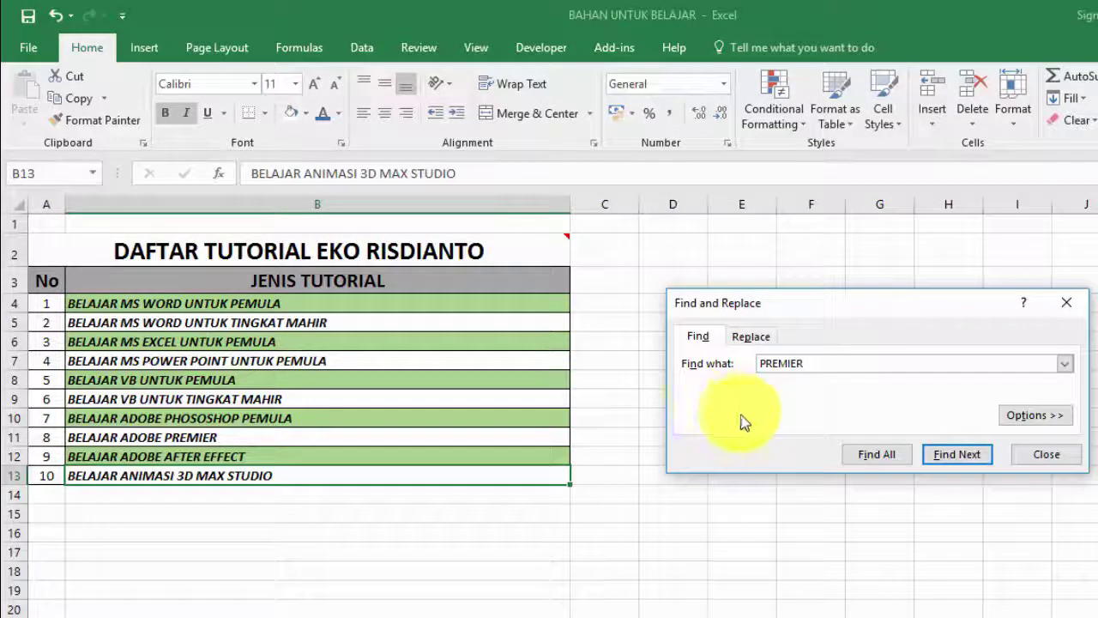
click(948, 463)
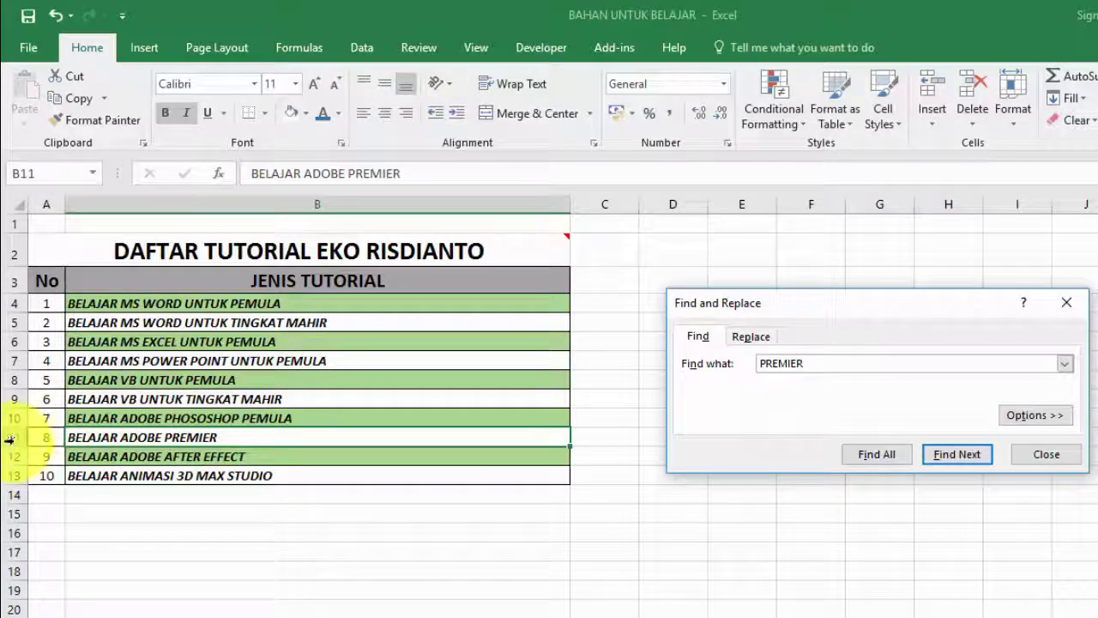
double_click(810, 362)
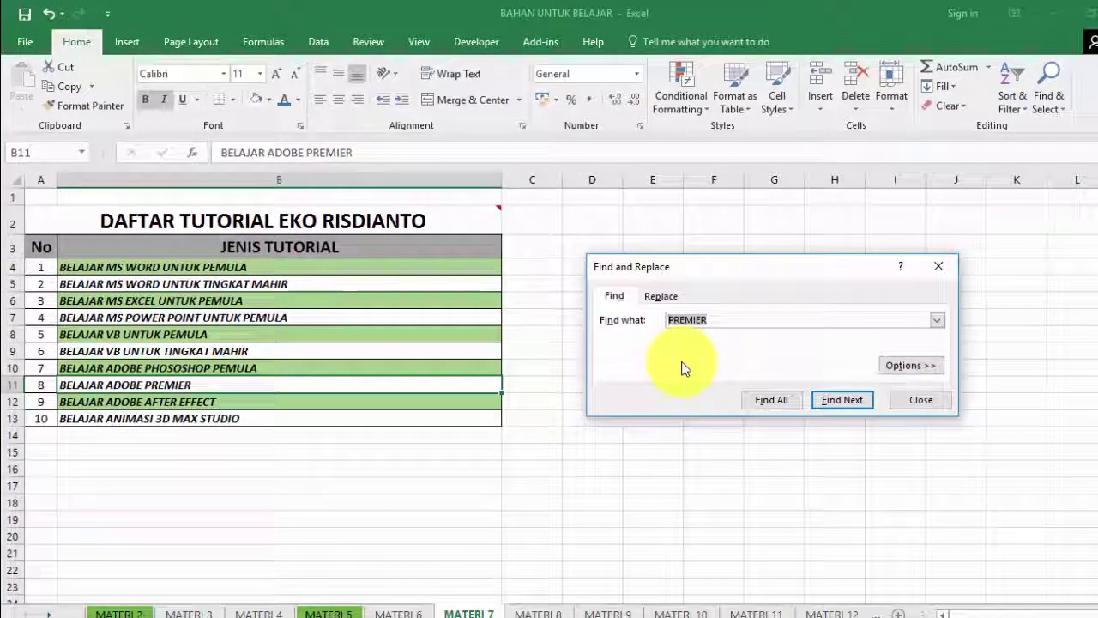
Find all cells containing 'word', jump to B4, and enlarge the results list.
text(m)
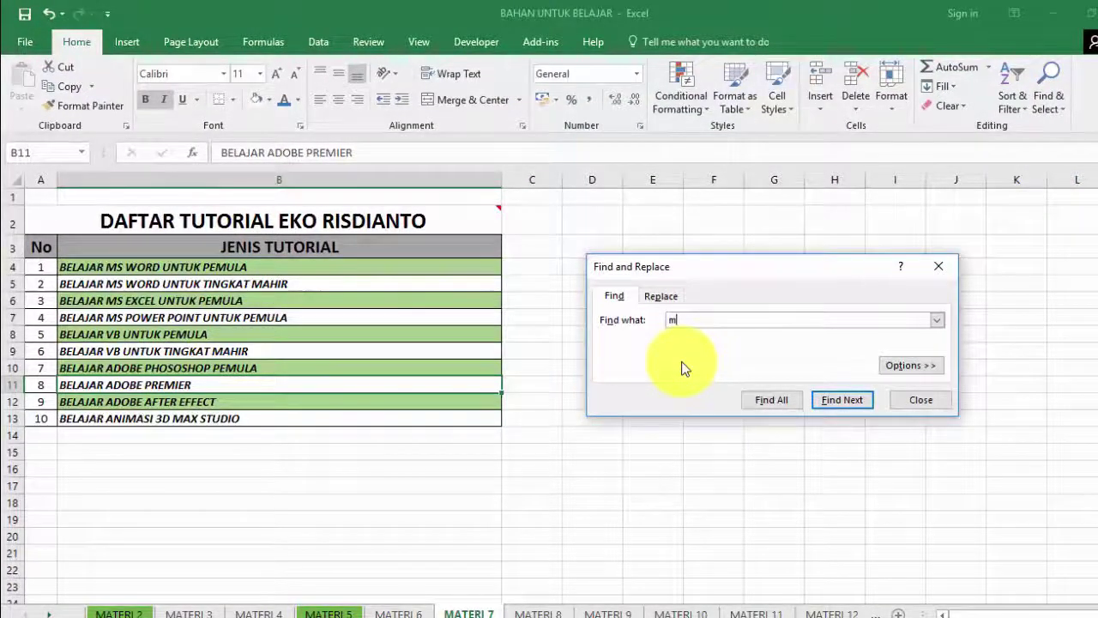
key(BackSpace)
text(wo)
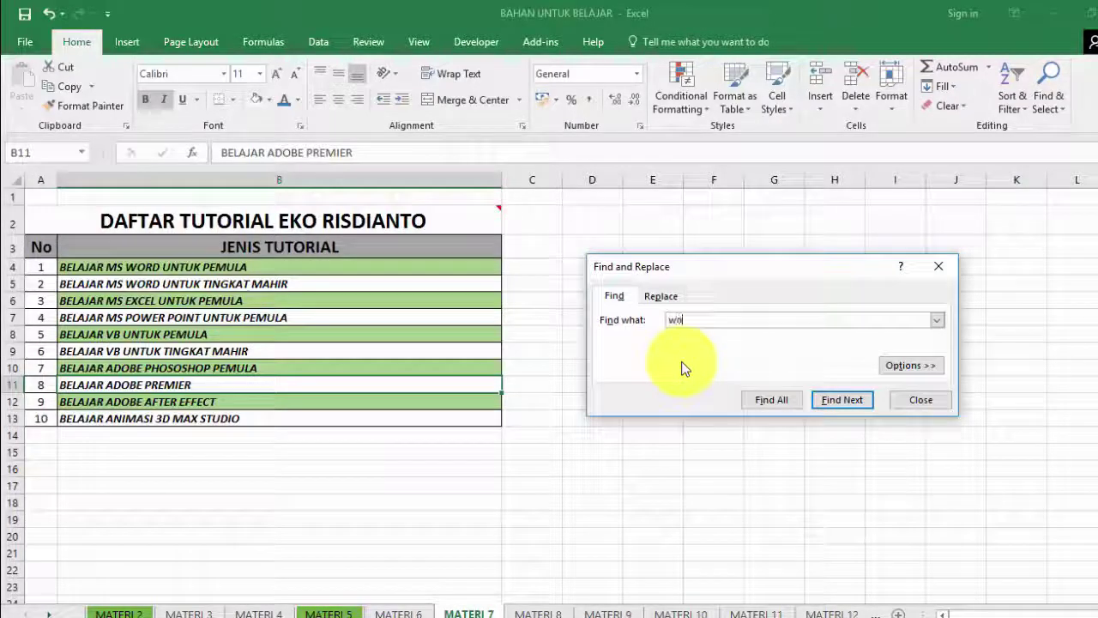
text(rd)
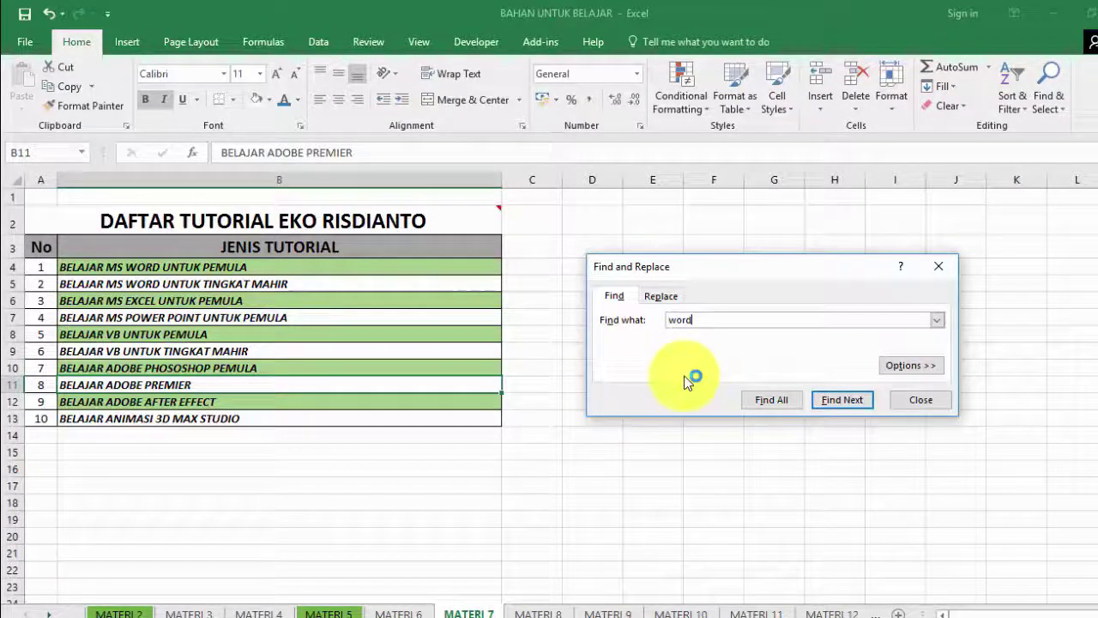
click(790, 400)
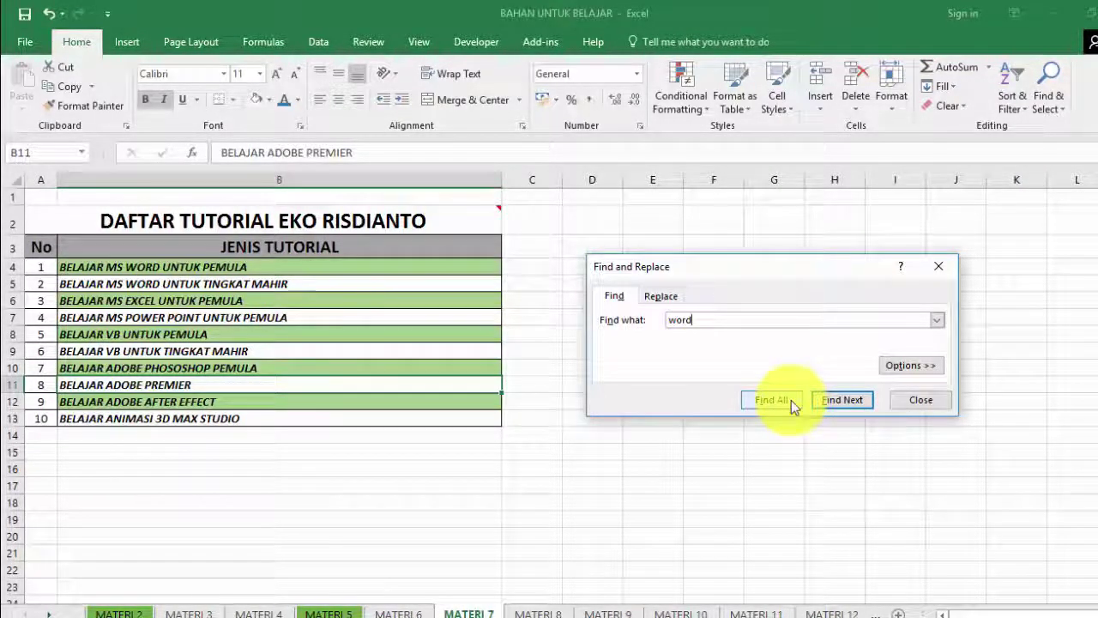
click(820, 402)
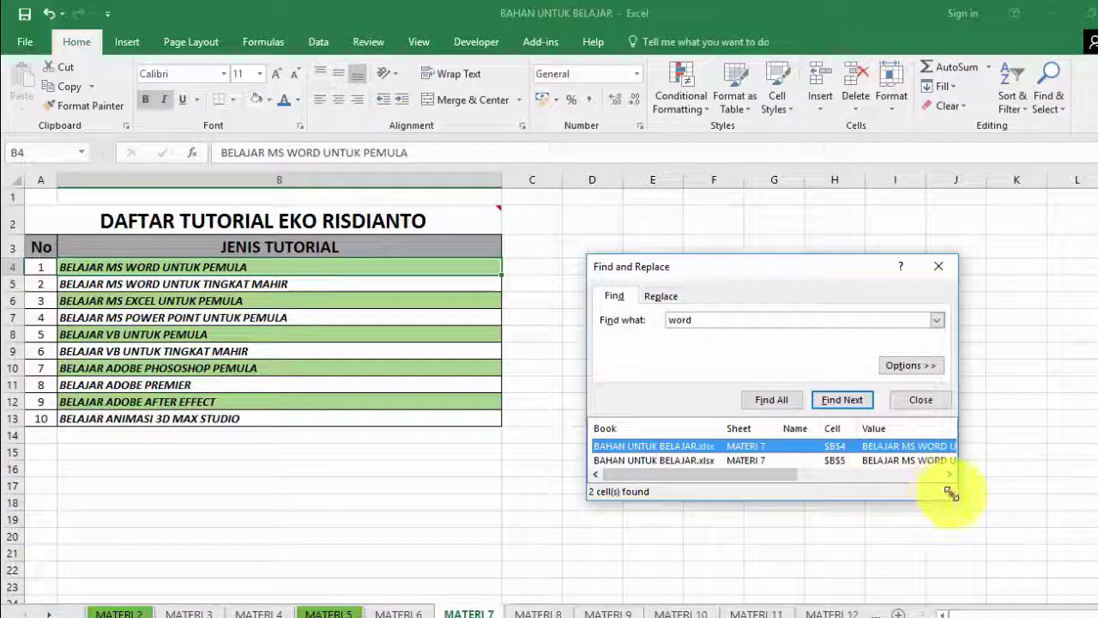
drag(953, 495, 998, 576)
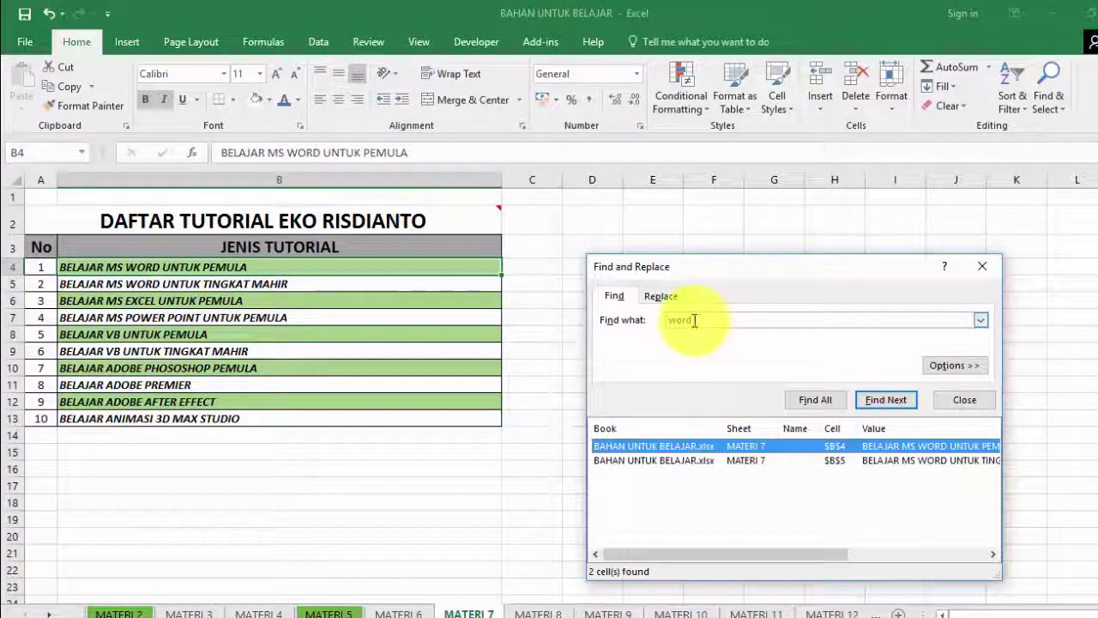
Move back and forth between the 'word' matches in B4 and B5.
click(693, 464)
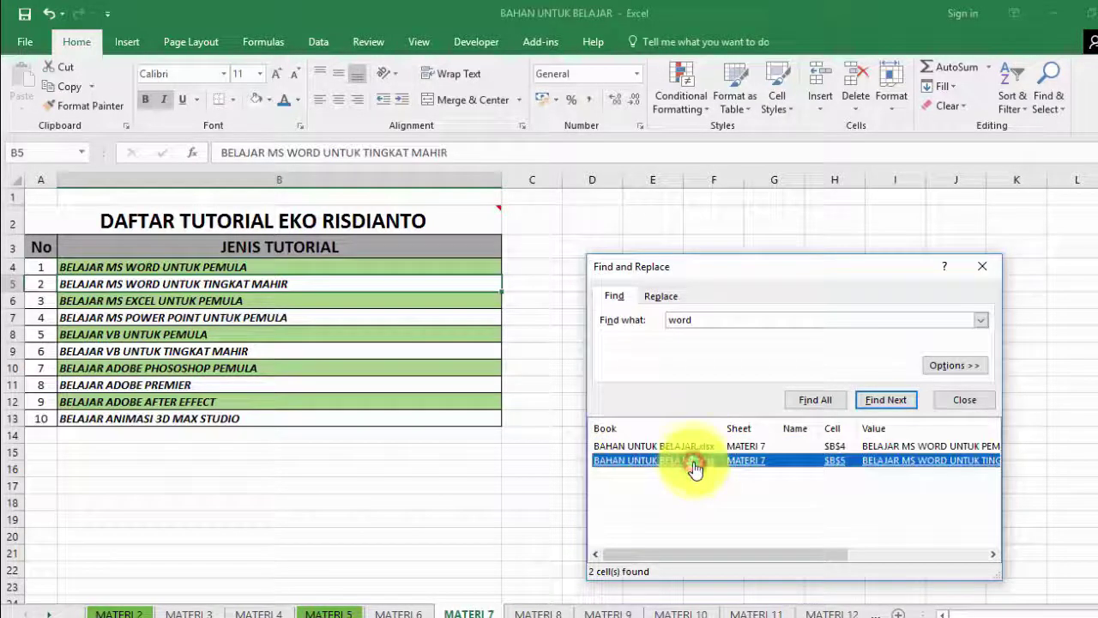
click(693, 447)
click(693, 464)
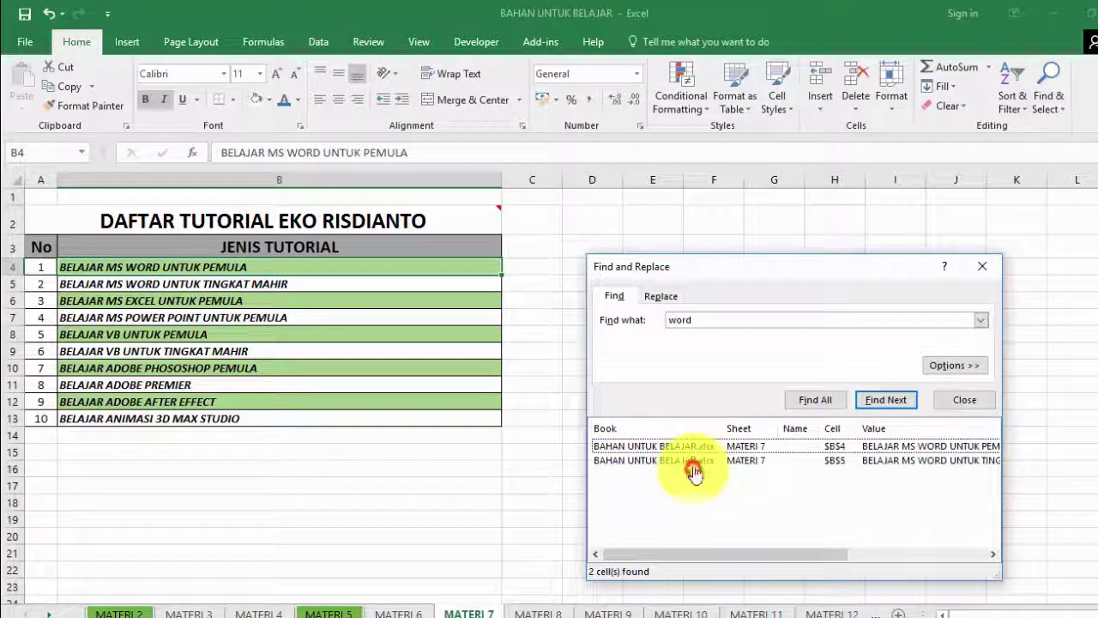
click(693, 446)
click(693, 464)
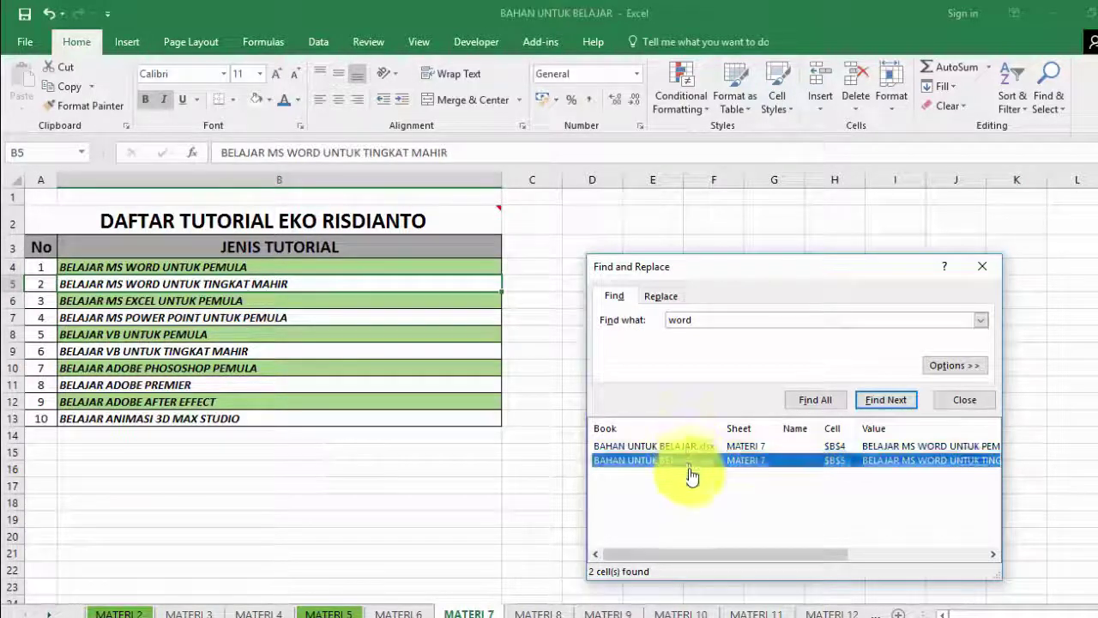
click(656, 297)
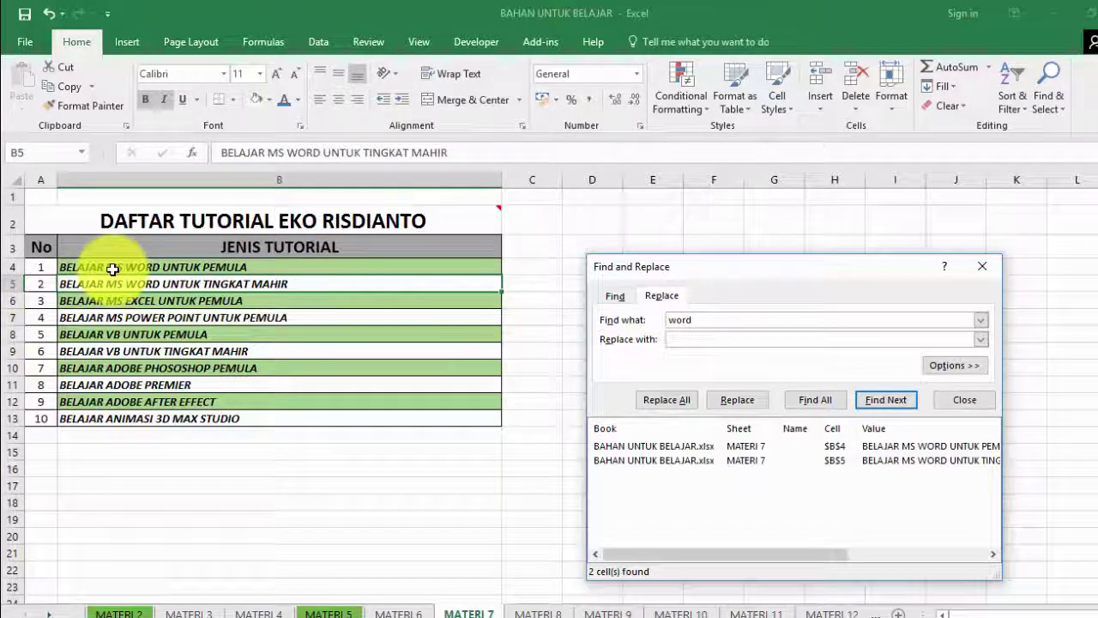
Enter 'MS' as the search term and 'Microsoft' as the replacement text.
double_click(703, 315)
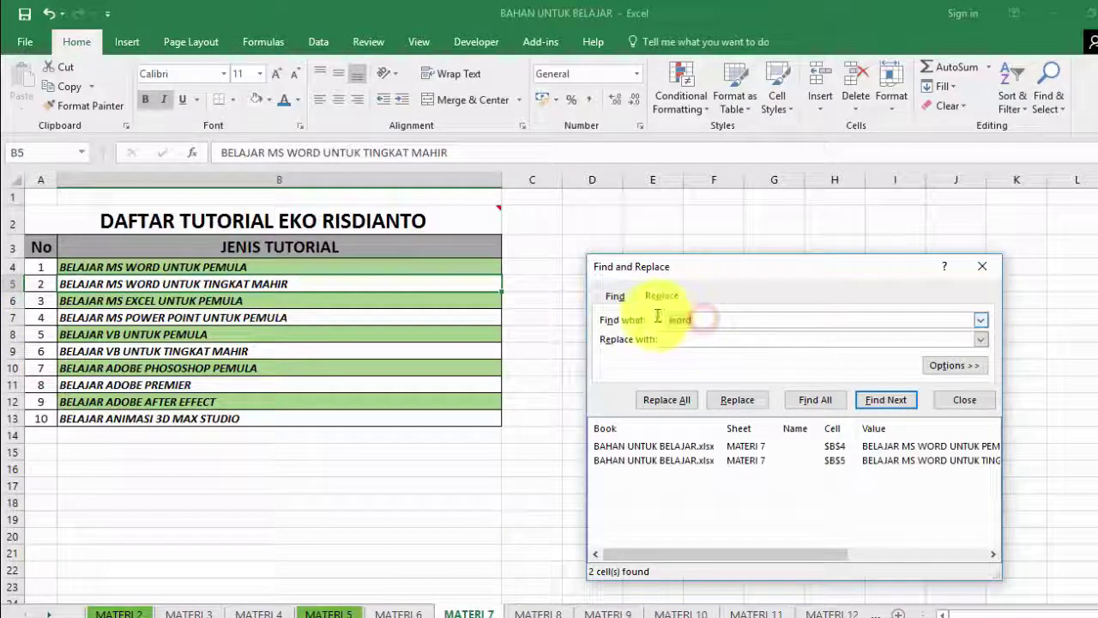
text(MS)
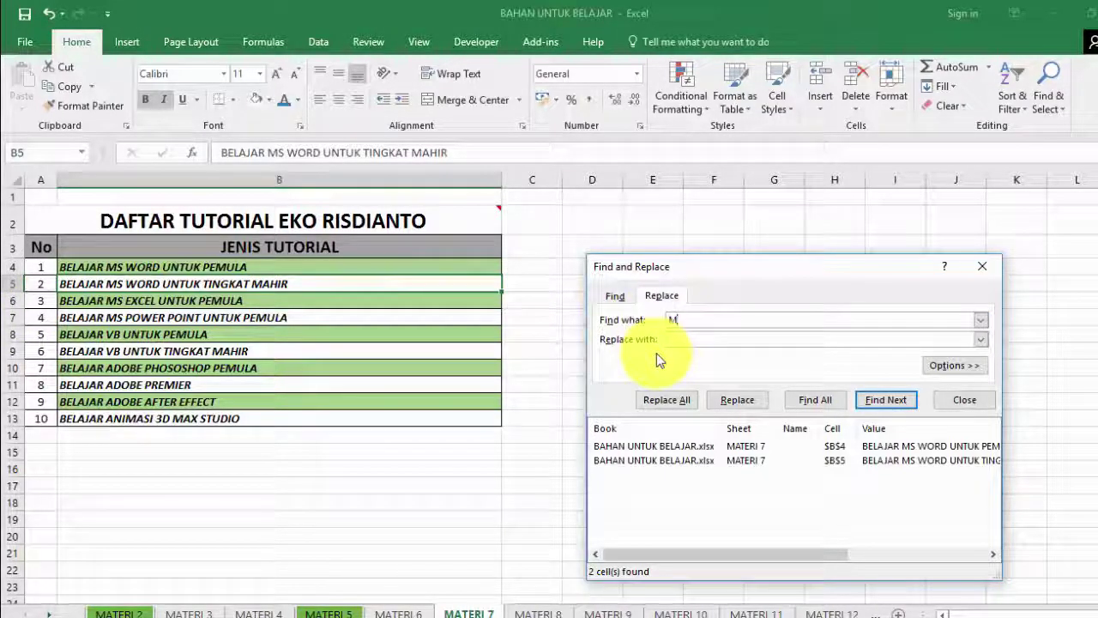
click(682, 340)
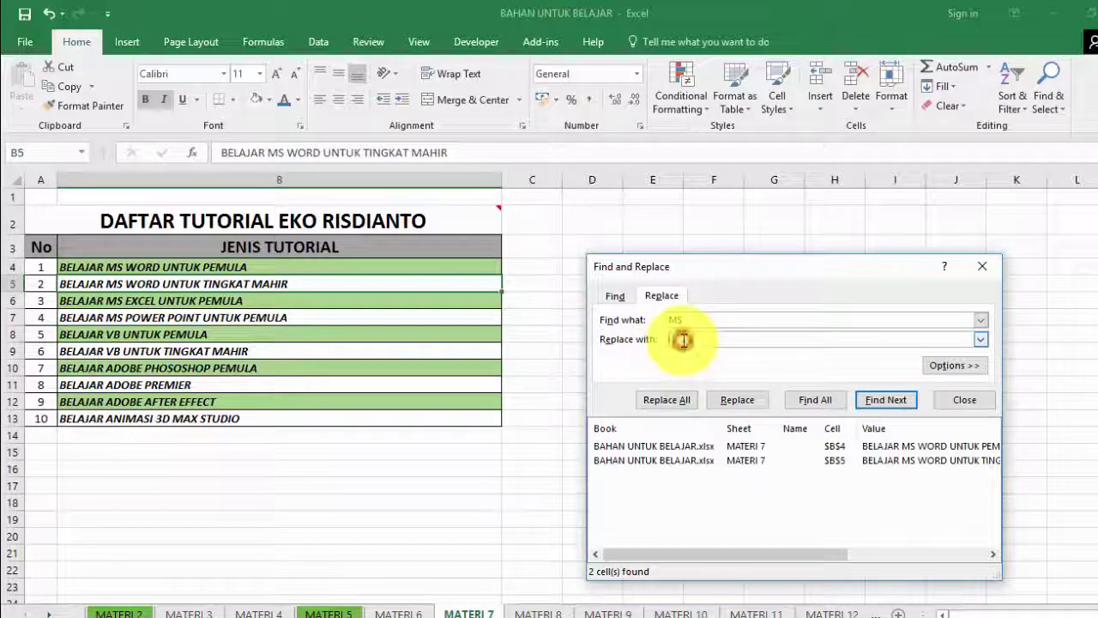
text(Mi)
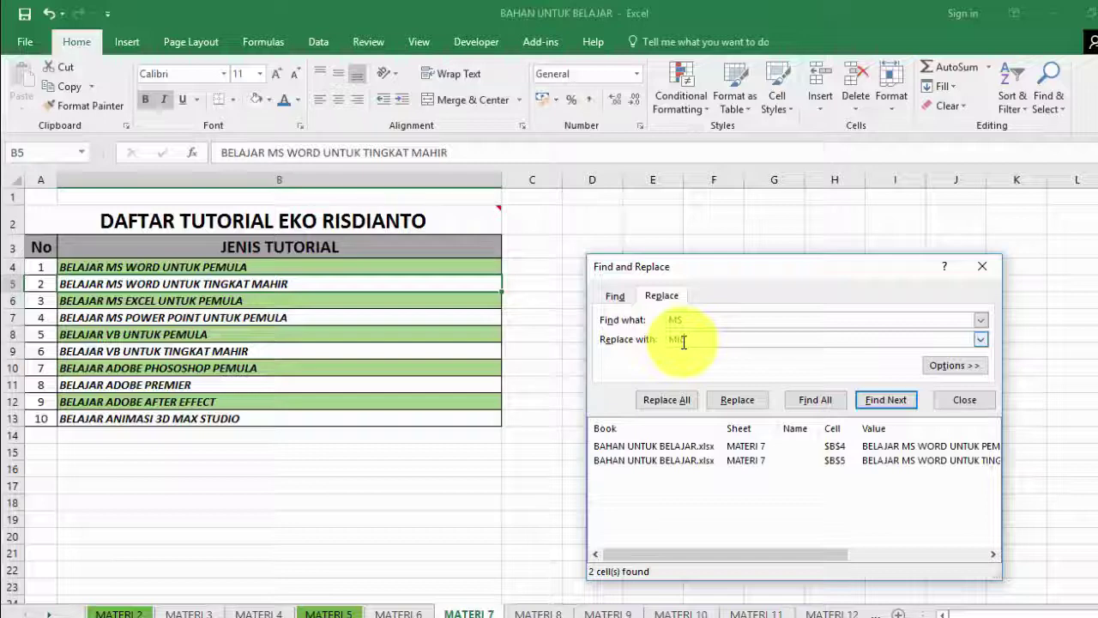
text(crosoft)
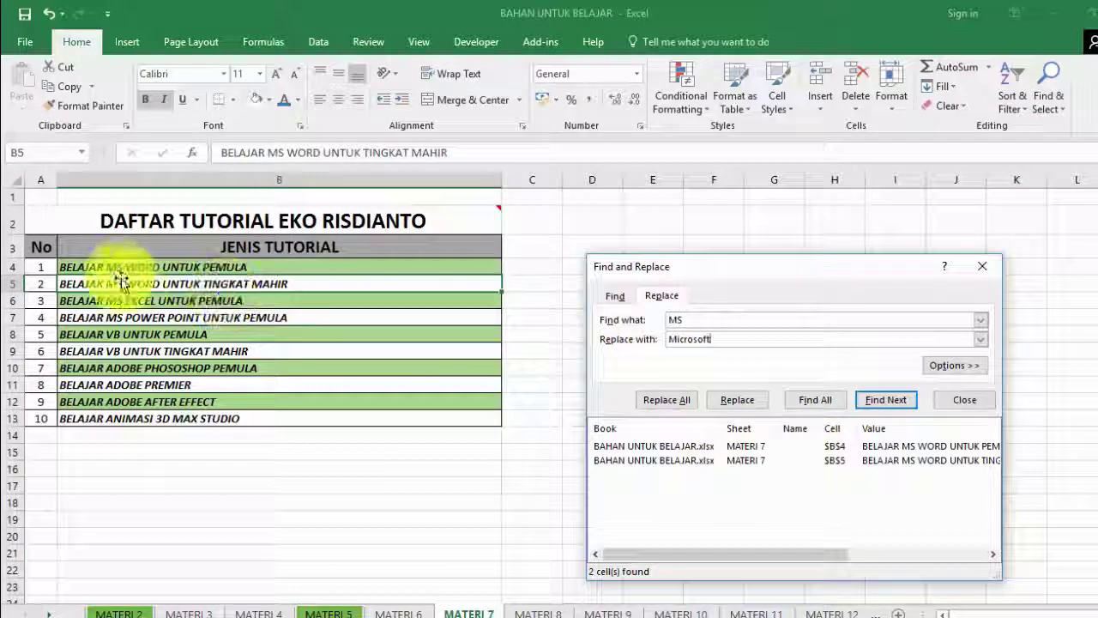
click(699, 339)
click(675, 409)
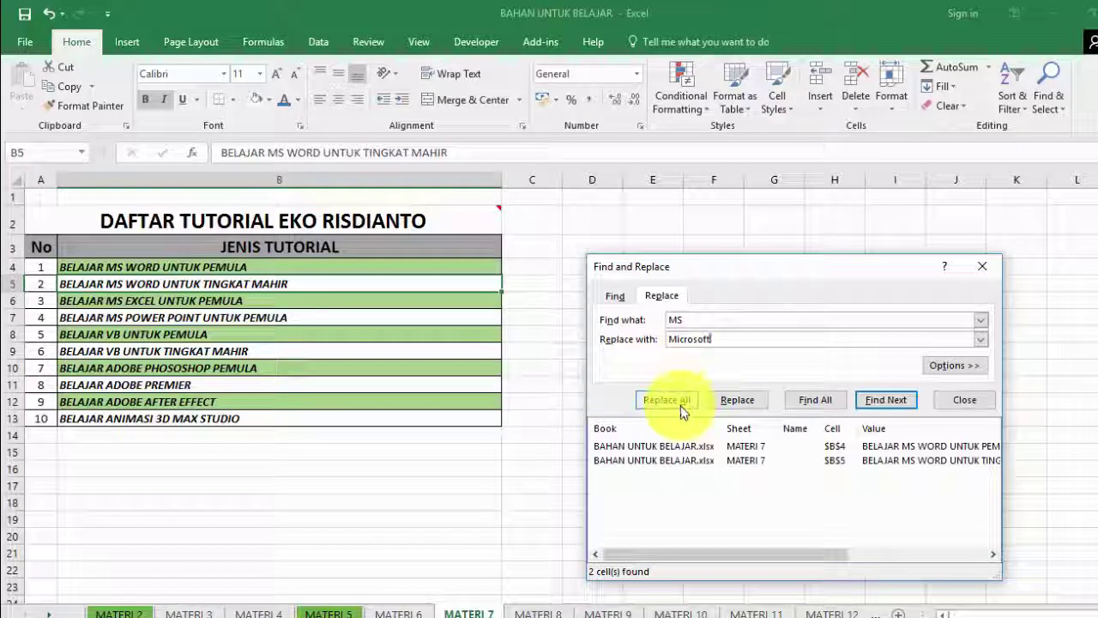
Replace all four MS entries with Microsoft, check rows 4–7, and dismiss the confirmation.
click(676, 407)
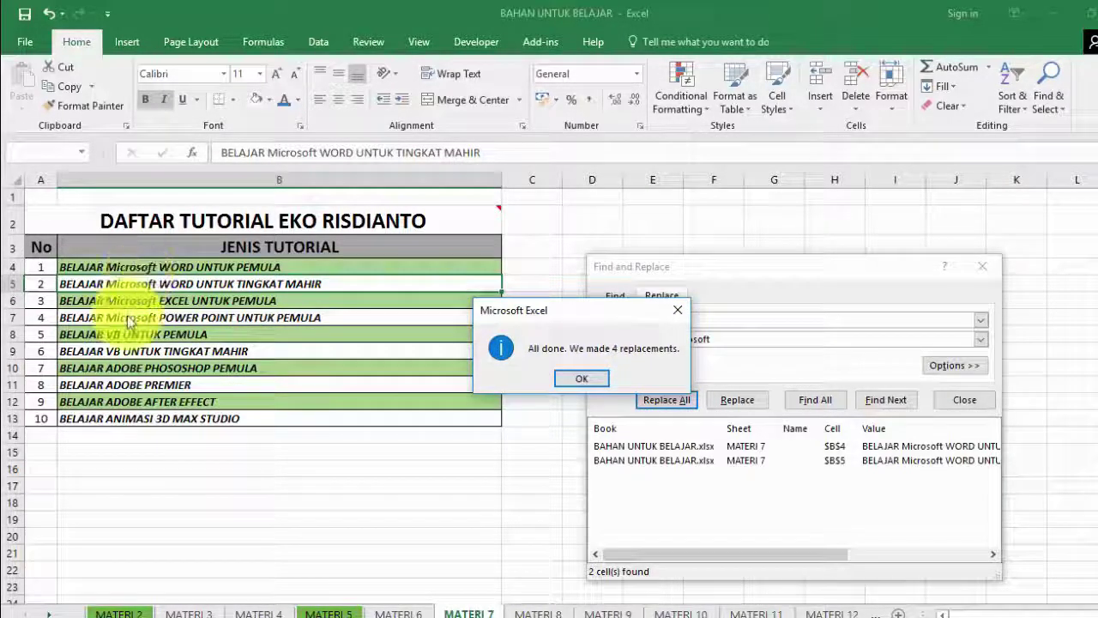
drag(600, 310, 446, 232)
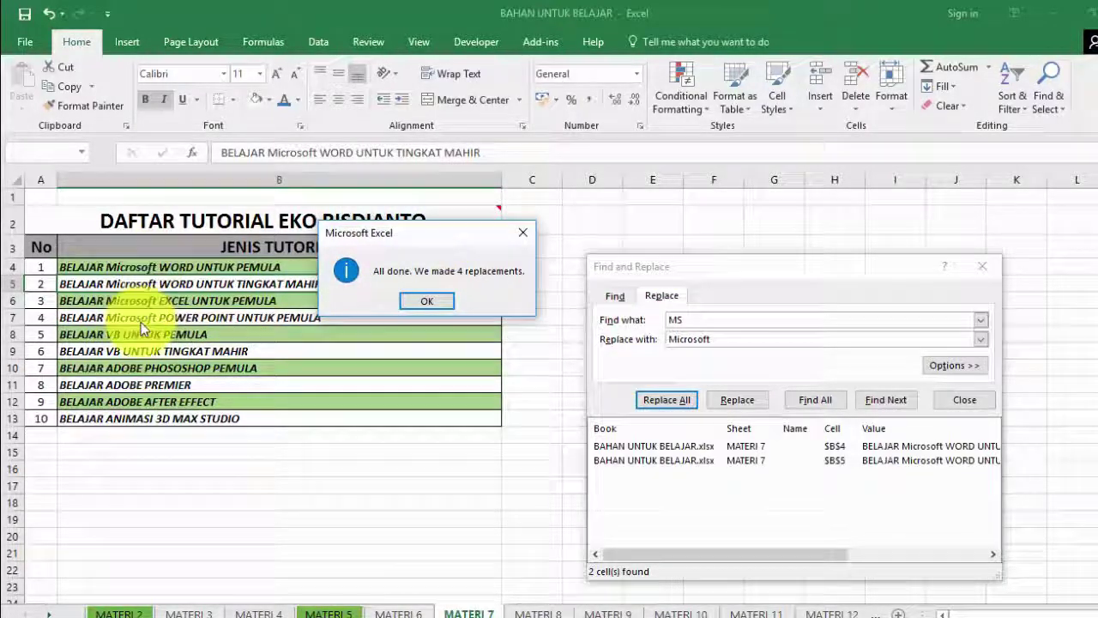
click(440, 300)
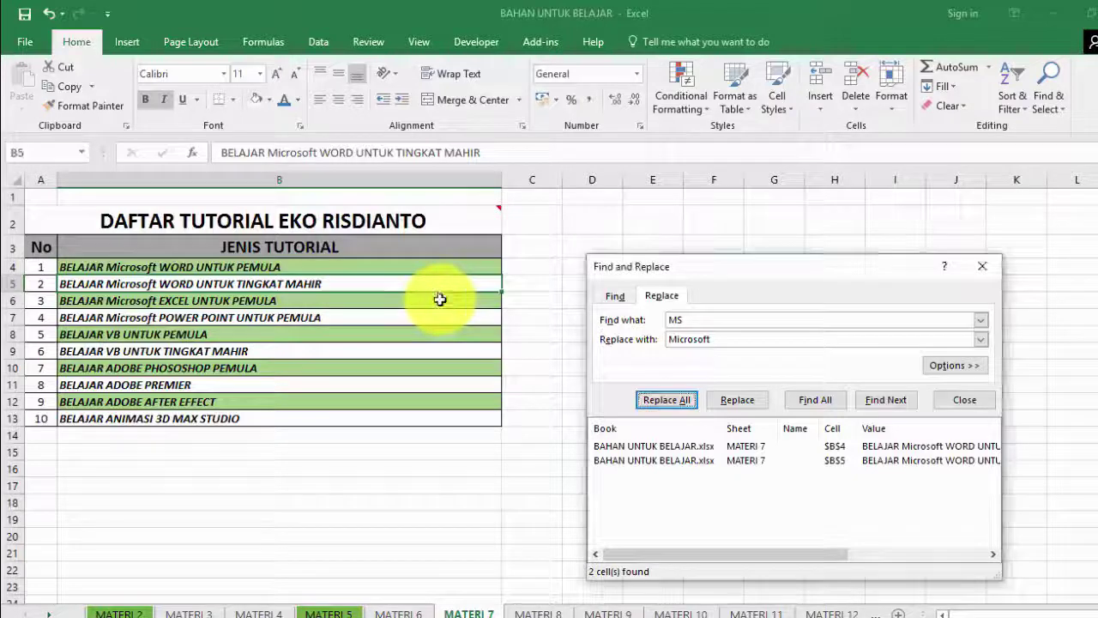